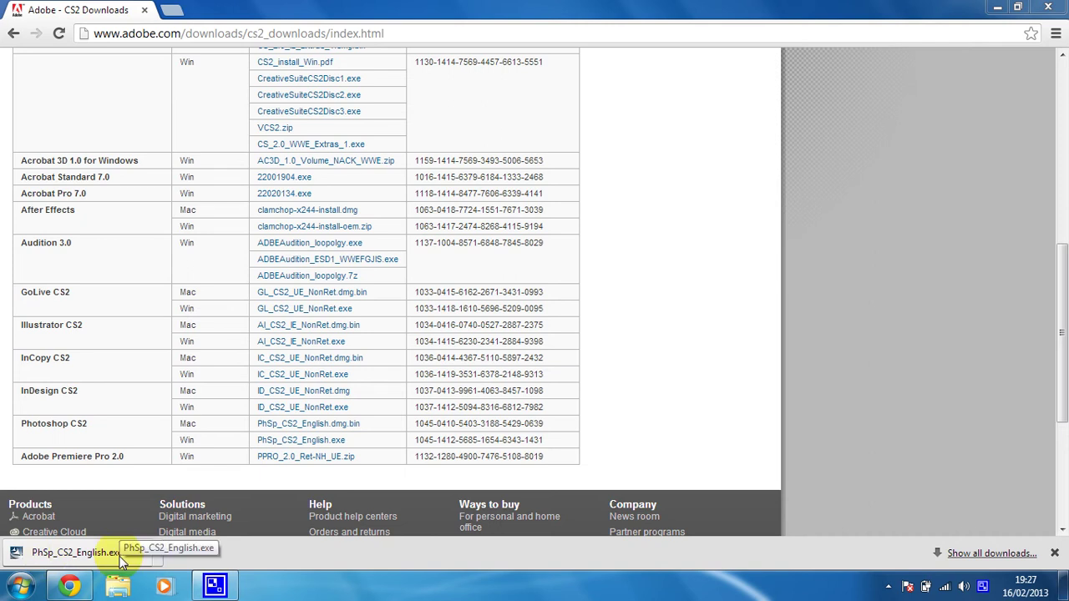
# Open the options menu for PhSp_CS2_English.exe in Chrome's downloads bar.
pyautogui.click(156, 553)
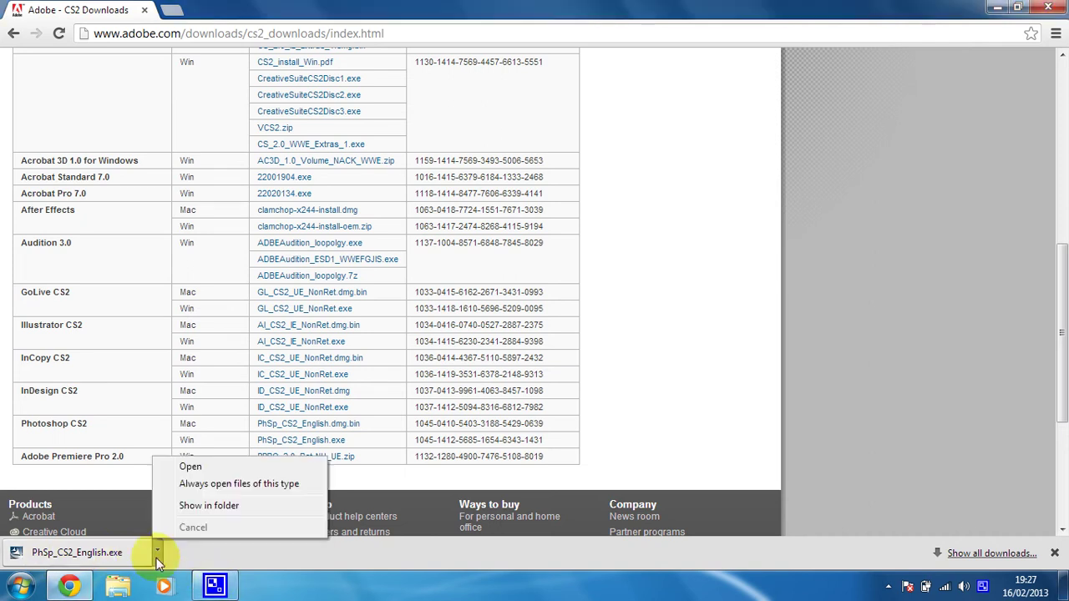
# Run PhSp_CS2_English from Downloads and extract its files to the default C:\PhSp_CS2_UE_Ret.
pyautogui.click(213, 513)
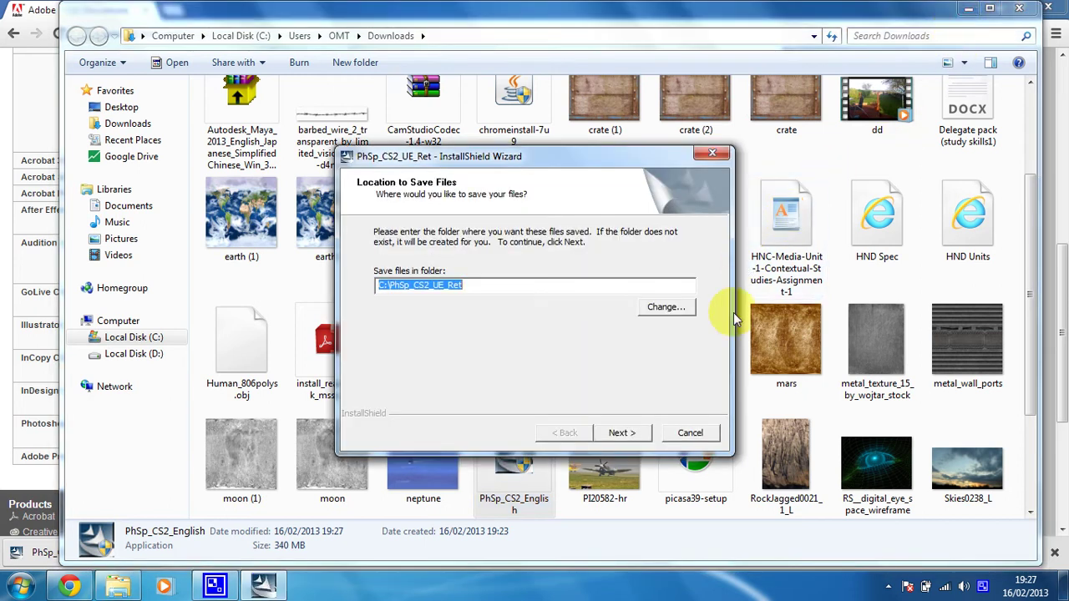
pyautogui.click(969, 9)
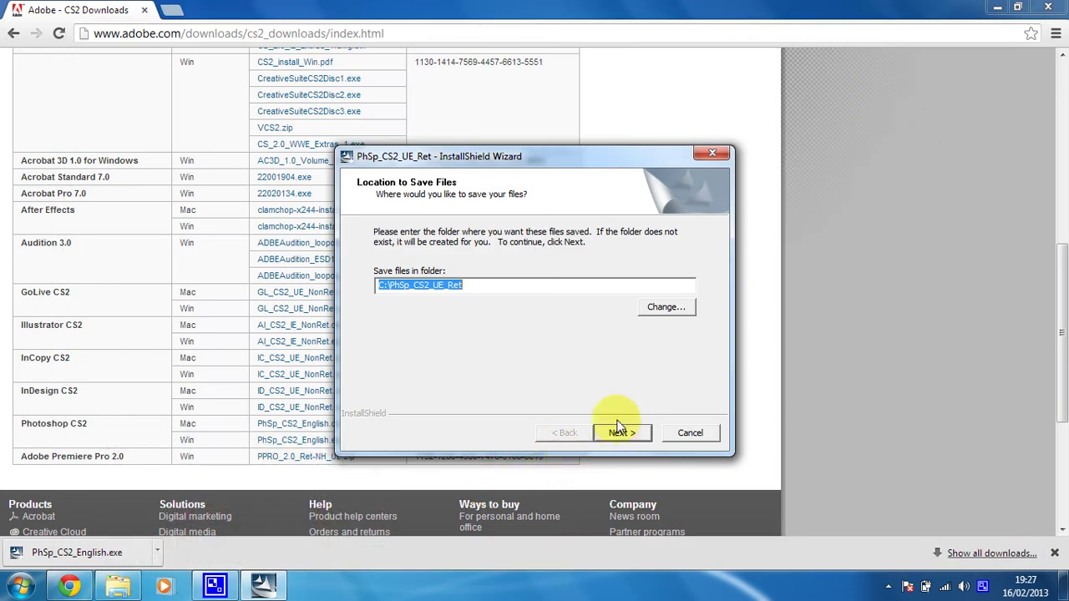
pyautogui.click(620, 433)
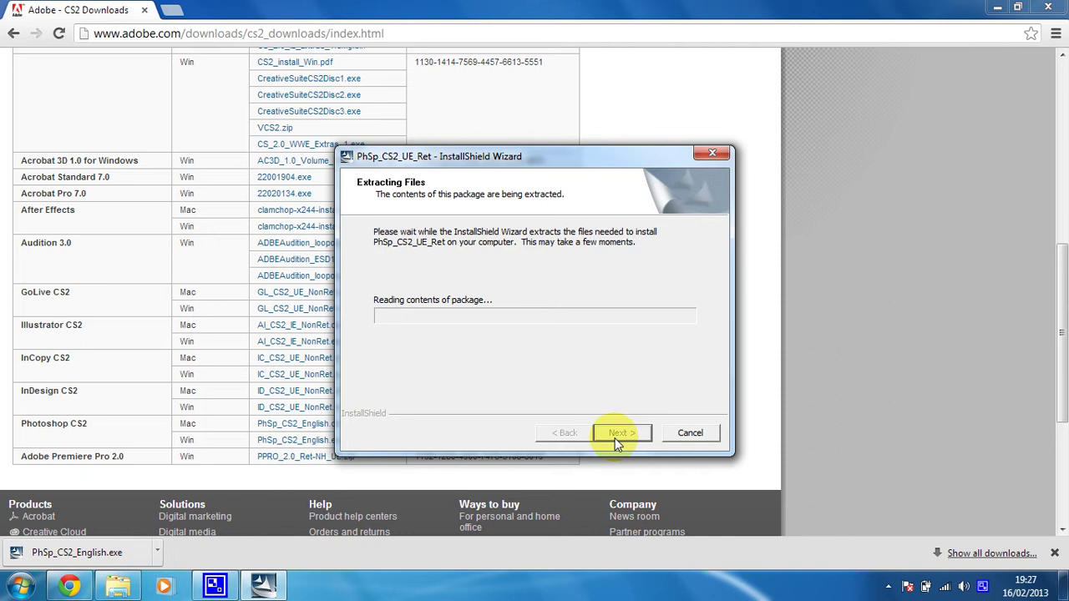
# Place the installer at lower right and the Adobe downloads page on the left.
pyautogui.moveTo(585, 156); pyautogui.dragTo(920, 265)
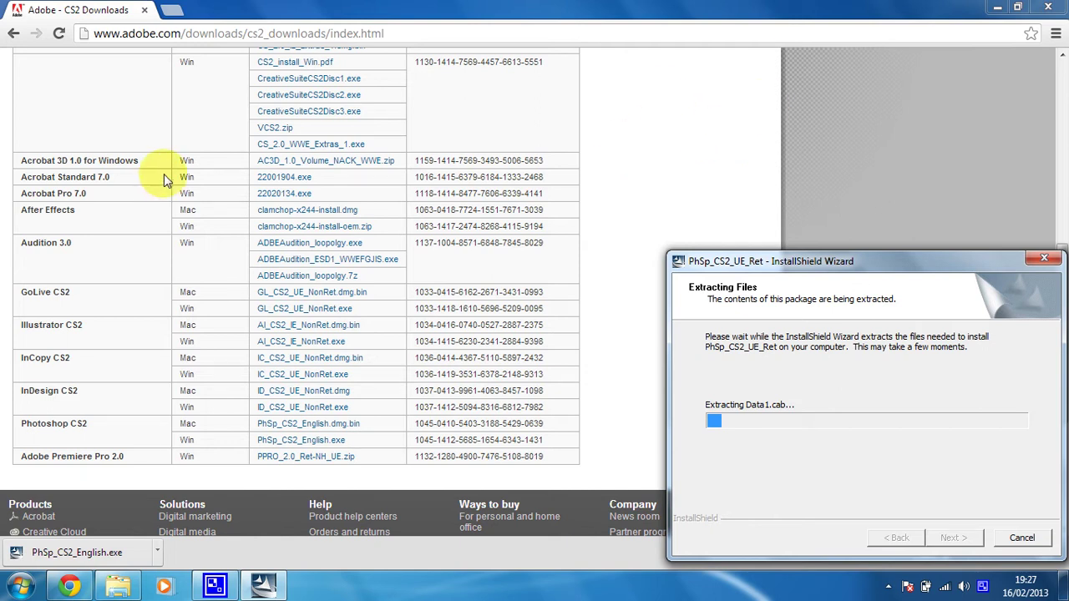
pyautogui.moveTo(685, 12); pyautogui.dragTo(2, 339)
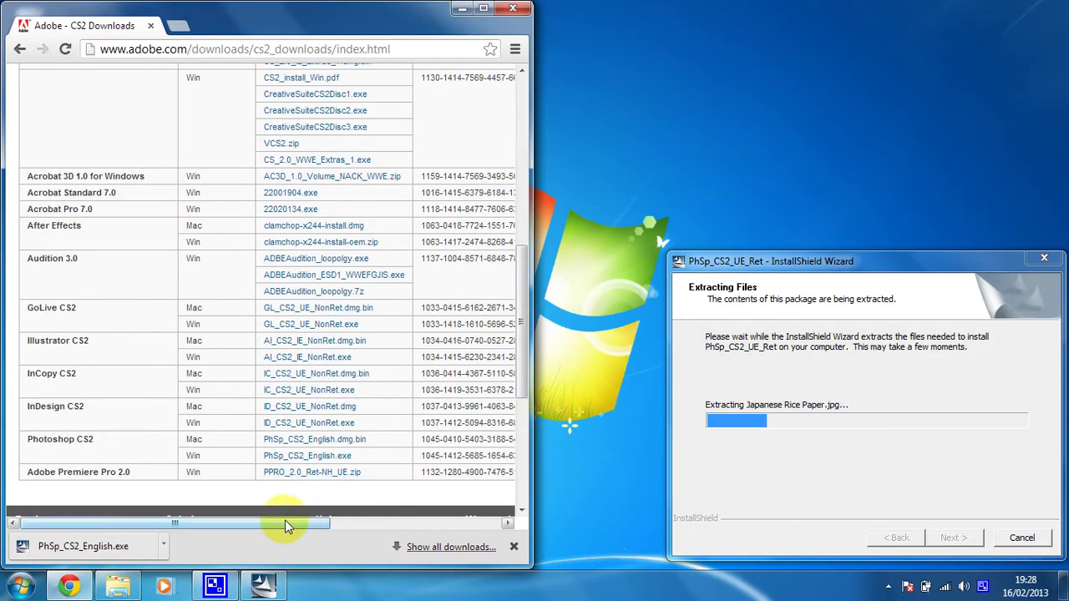
pyautogui.scroll(3, 264, 342)
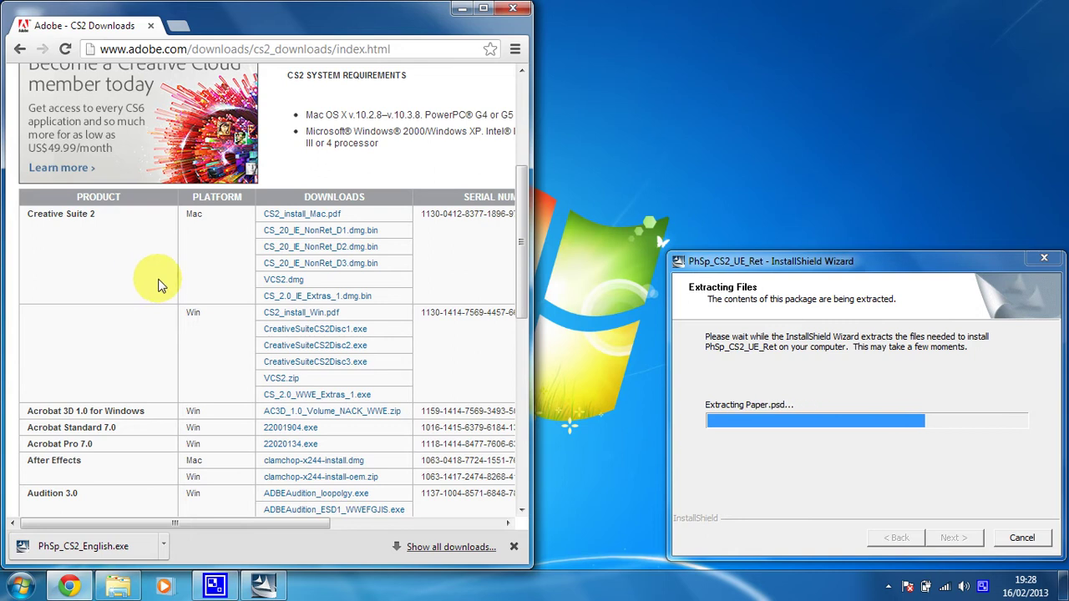
pyautogui.scroll(-1, 267, 287)
pyautogui.scroll(-1, 266, 286)
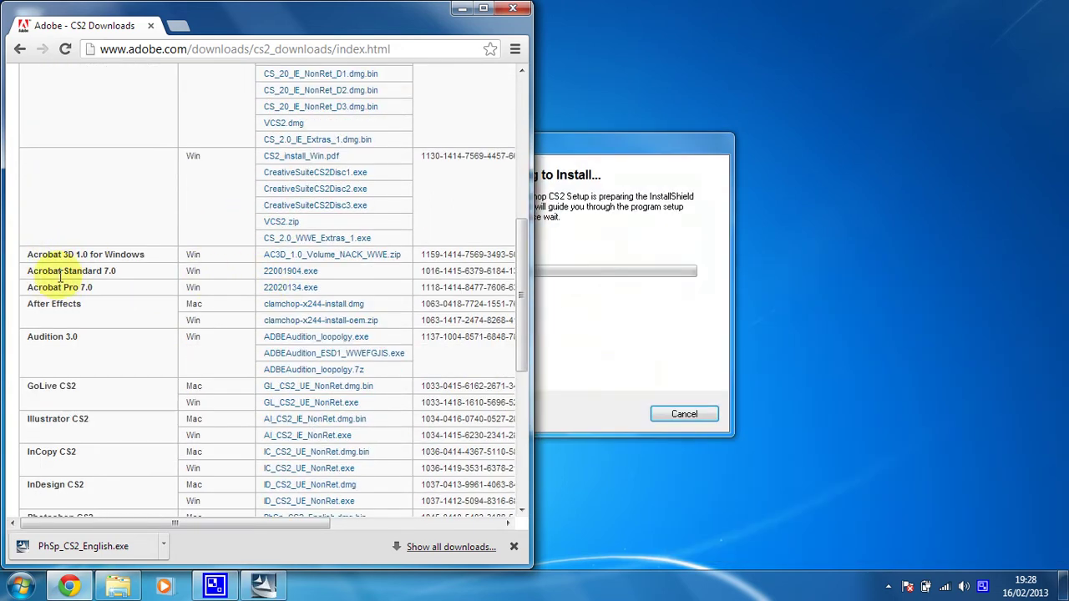
# Move the Setup window fully into view, pass the welcome page and accept the license.
pyautogui.moveTo(572, 148); pyautogui.dragTo(849, 159)
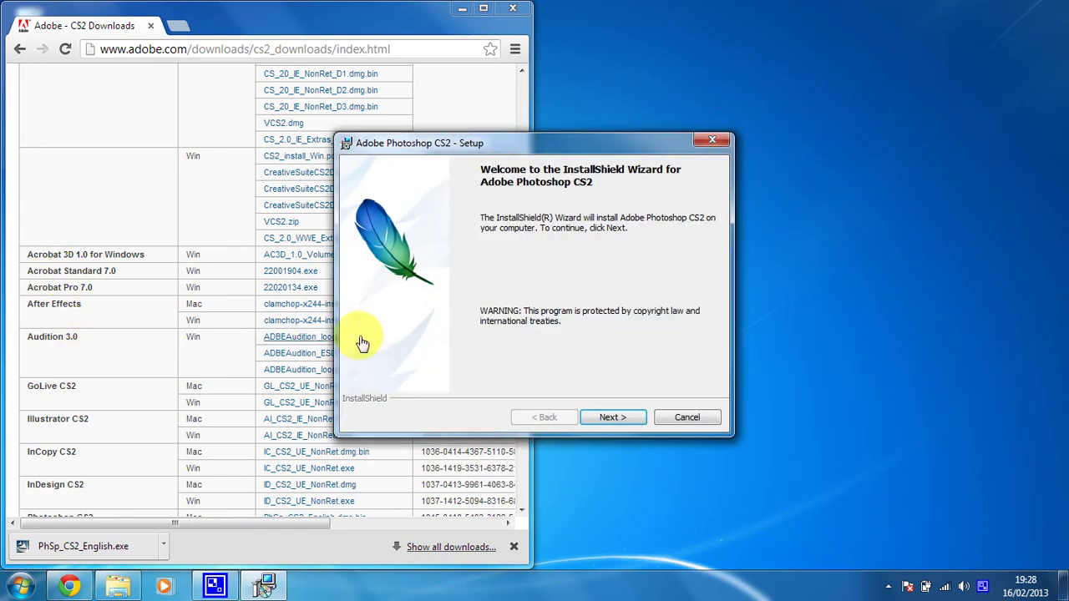
pyautogui.moveTo(516, 155); pyautogui.dragTo(788, 164)
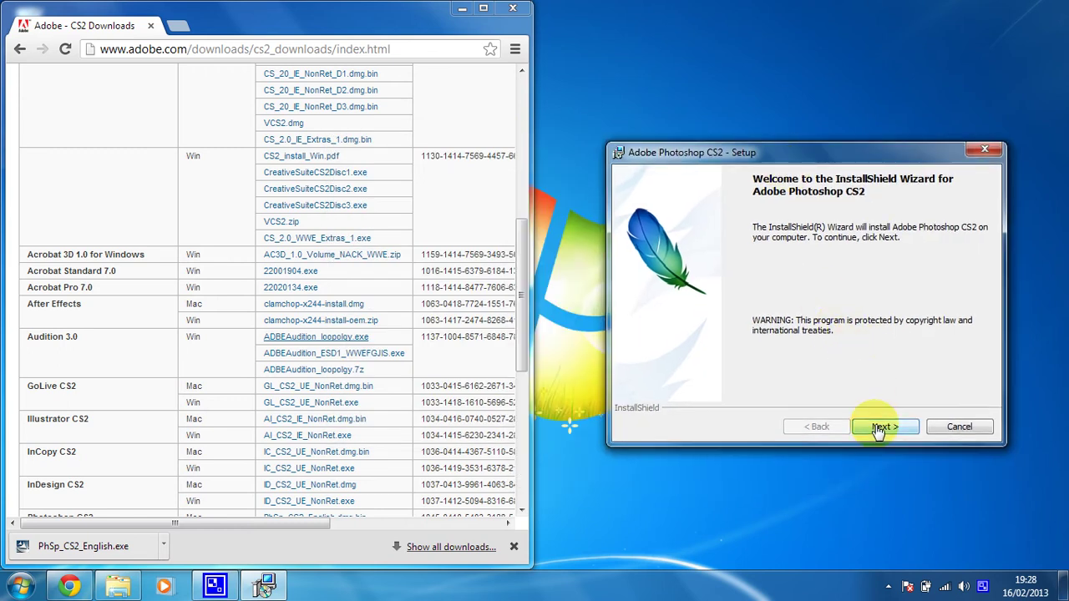
pyautogui.click(876, 427)
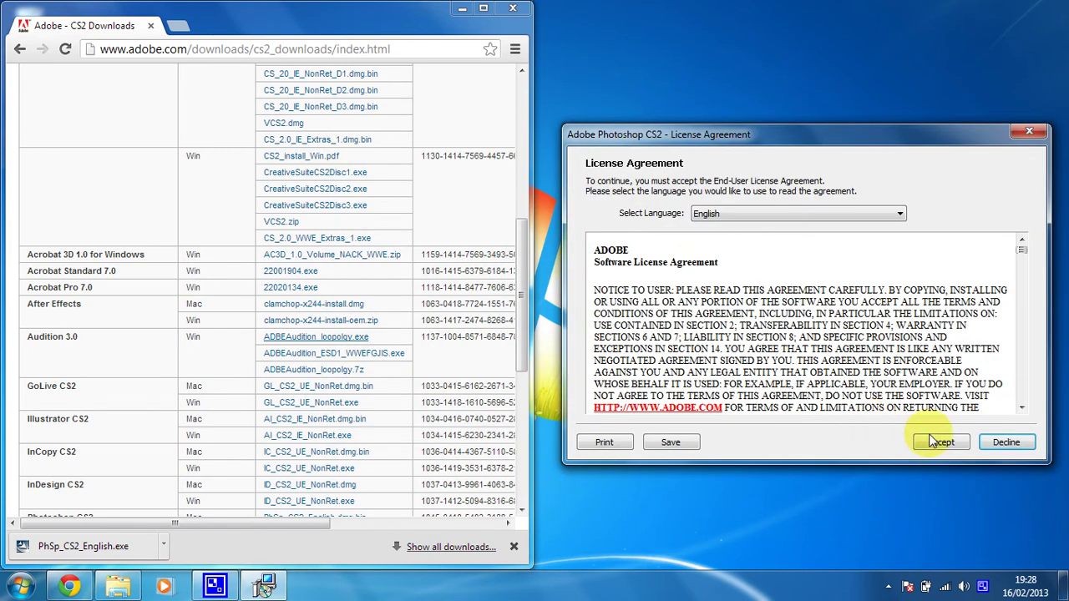
pyautogui.click(946, 444)
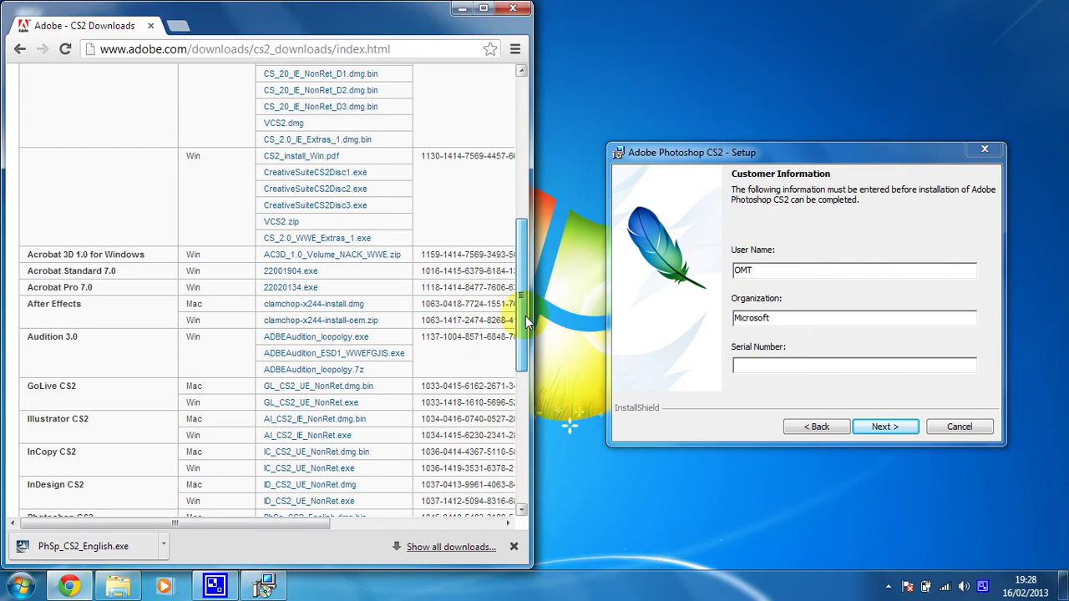
pyautogui.moveTo(525, 316); pyautogui.dragTo(525, 346)
pyautogui.moveTo(265, 526); pyautogui.dragTo(280, 527)
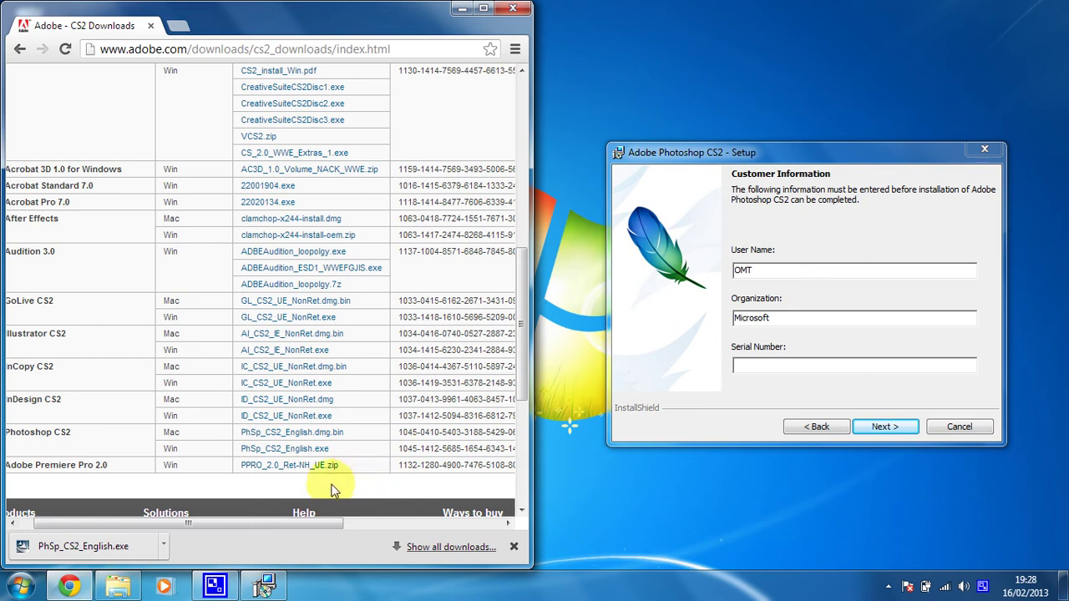
pyautogui.moveTo(294, 528); pyautogui.dragTo(348, 526)
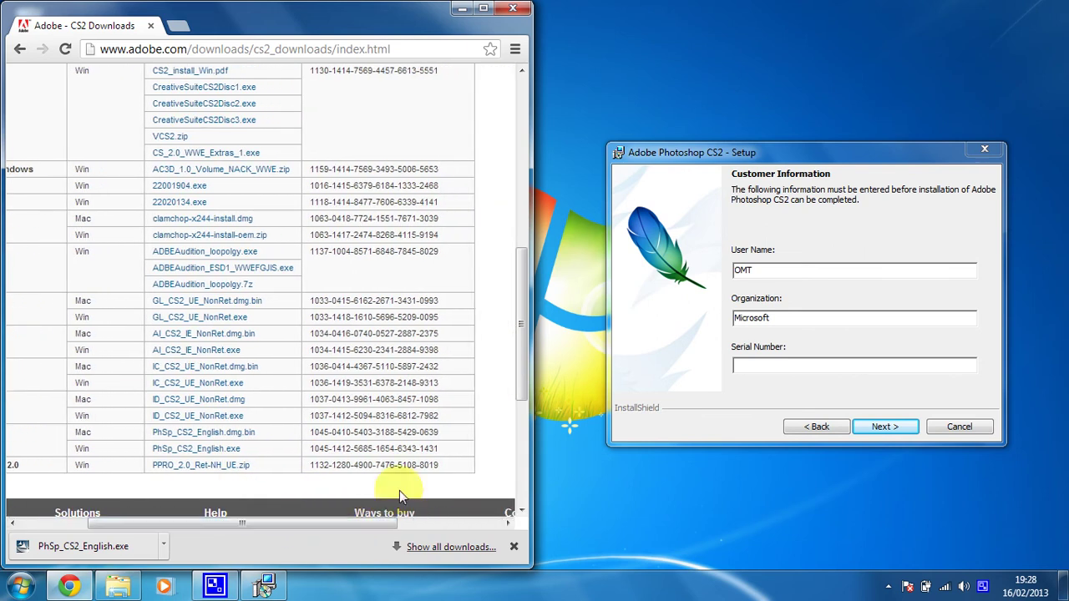
pyautogui.moveTo(439, 449); pyautogui.dragTo(311, 449)
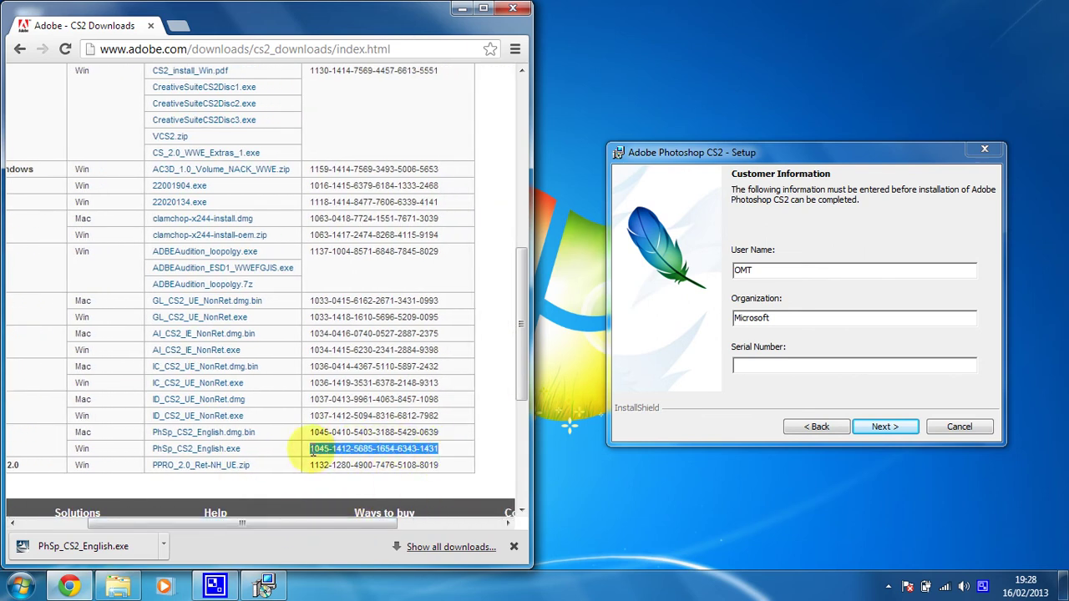
pyautogui.click(757, 368)
pyautogui.hotkey('ctrl', 'v')
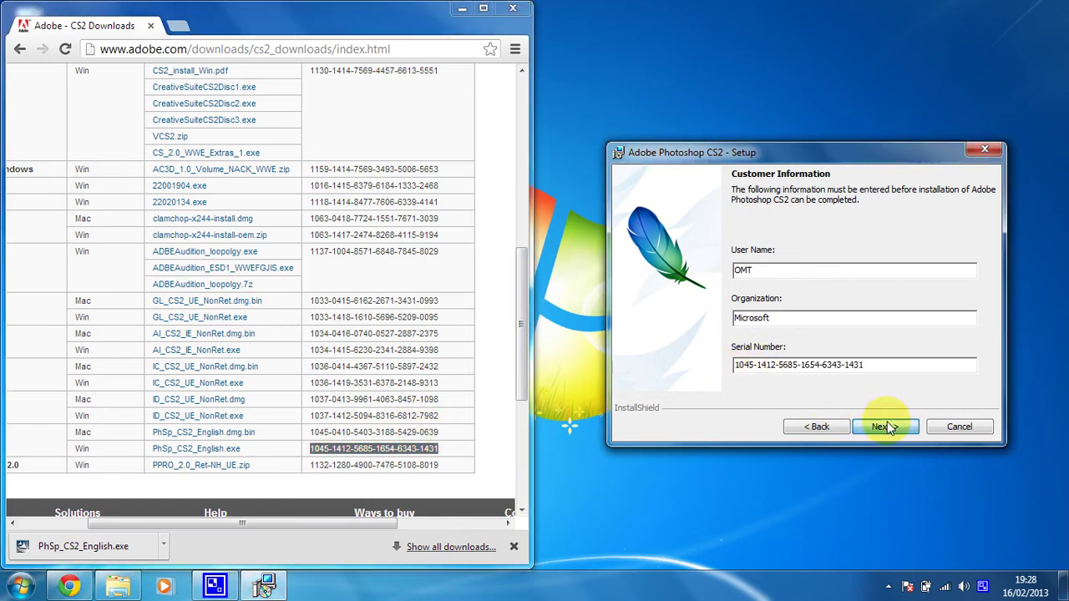
# Keep the default install folder and file associations, and start installing Photoshop CS2.
pyautogui.click(887, 426)
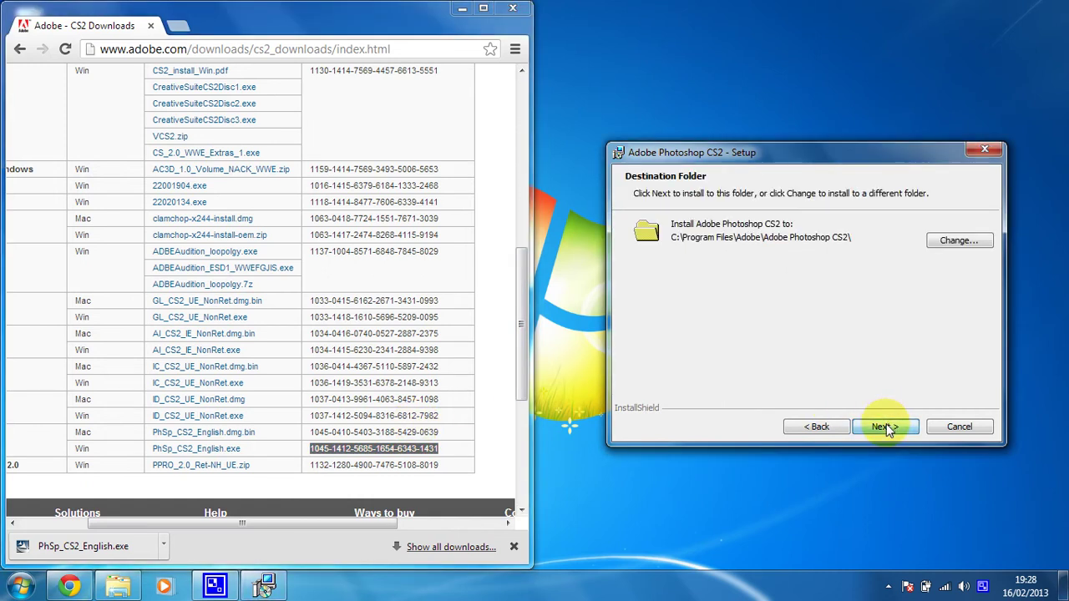
pyautogui.click(886, 427)
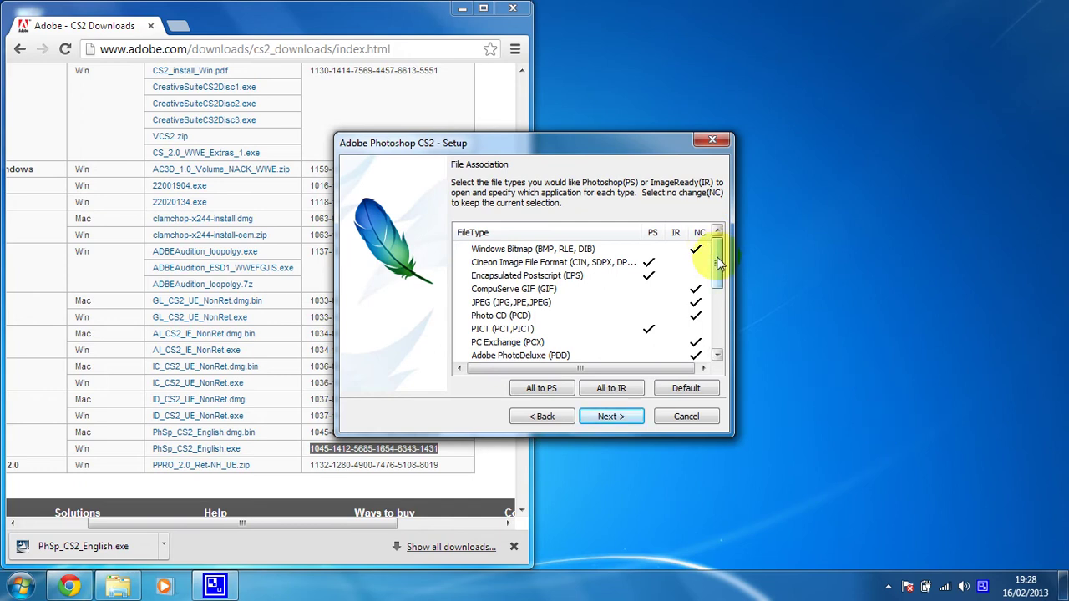
pyautogui.moveTo(718, 263)
pyautogui.mouseDown()
pyautogui.moveTo(724, 347)
pyautogui.moveTo(726, 254)
pyautogui.mouseUp()
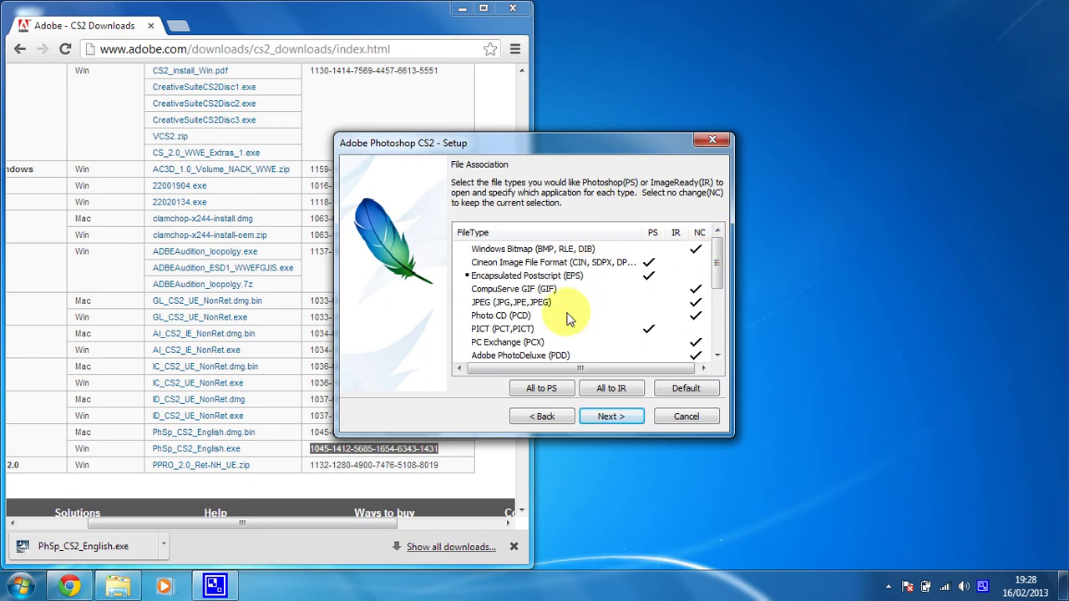
pyautogui.click(618, 418)
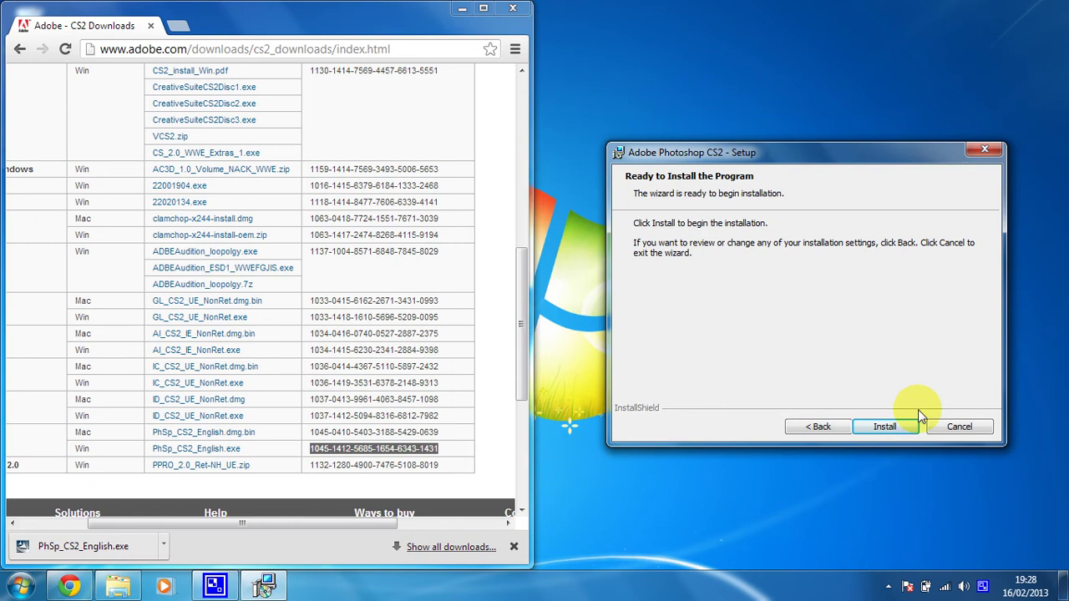
pyautogui.click(887, 427)
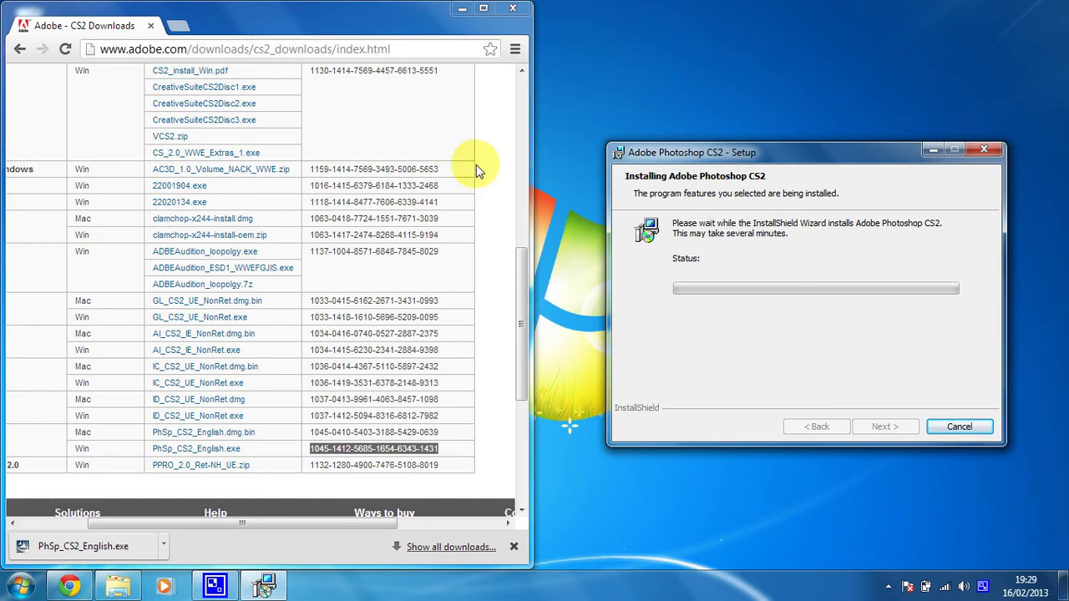
# Browse the Adobe downloads page until setup reaches the shared-components stage.
pyautogui.moveTo(178, 524); pyautogui.dragTo(106, 526)
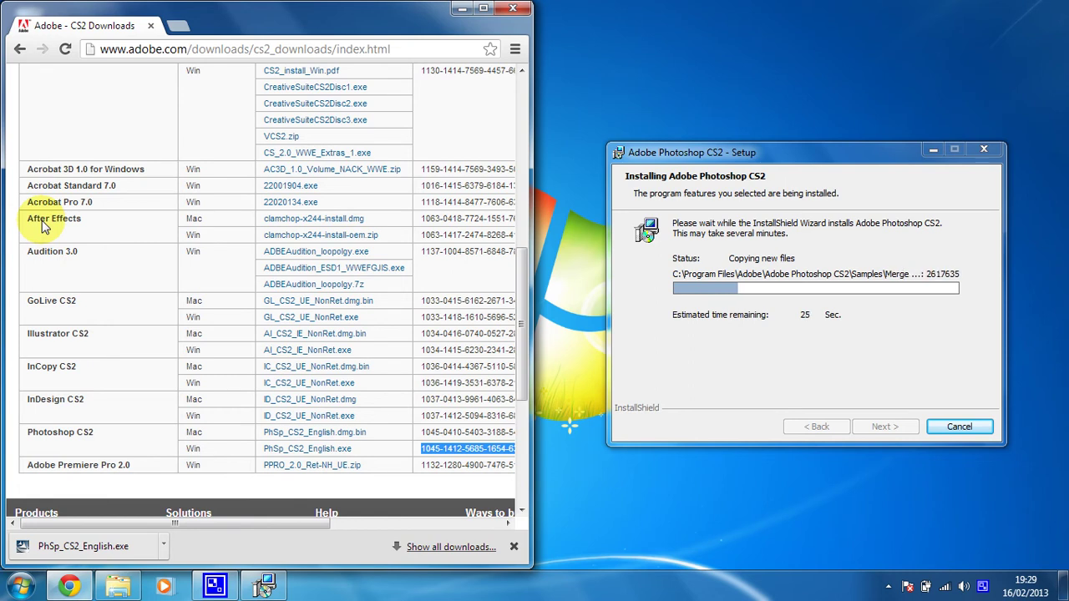
pyautogui.scroll(-2, 49, 270)
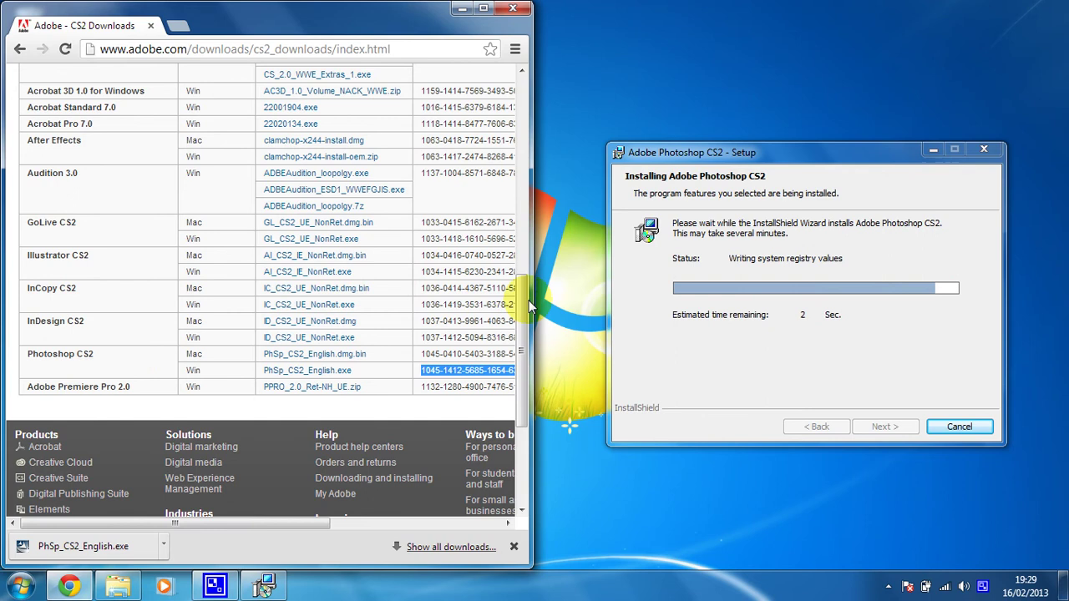
pyautogui.moveTo(528, 307); pyautogui.dragTo(526, 333)
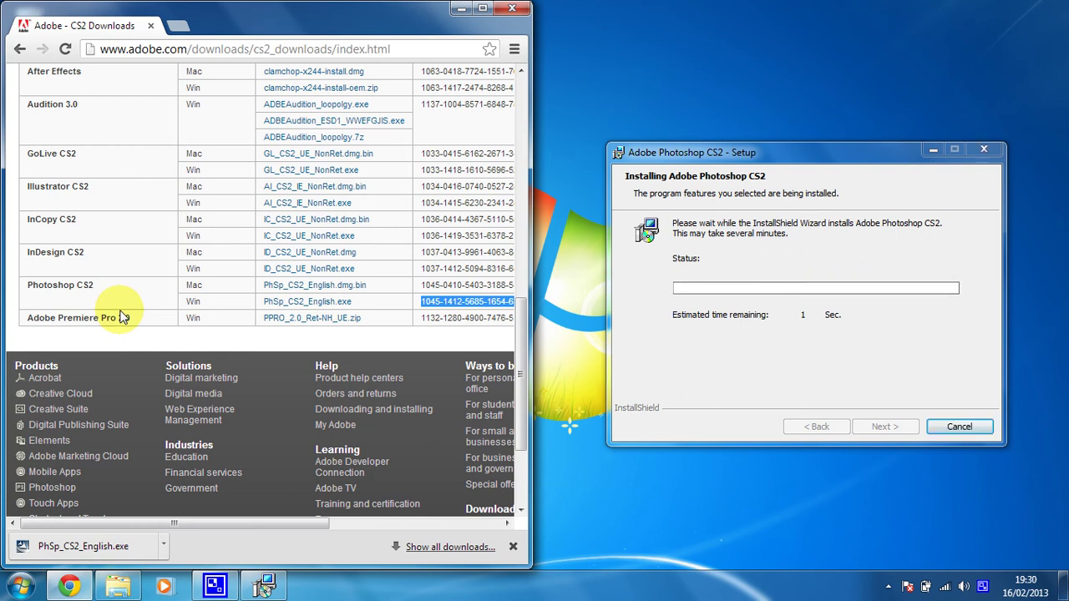
pyautogui.moveTo(515, 352); pyautogui.dragTo(515, 101)
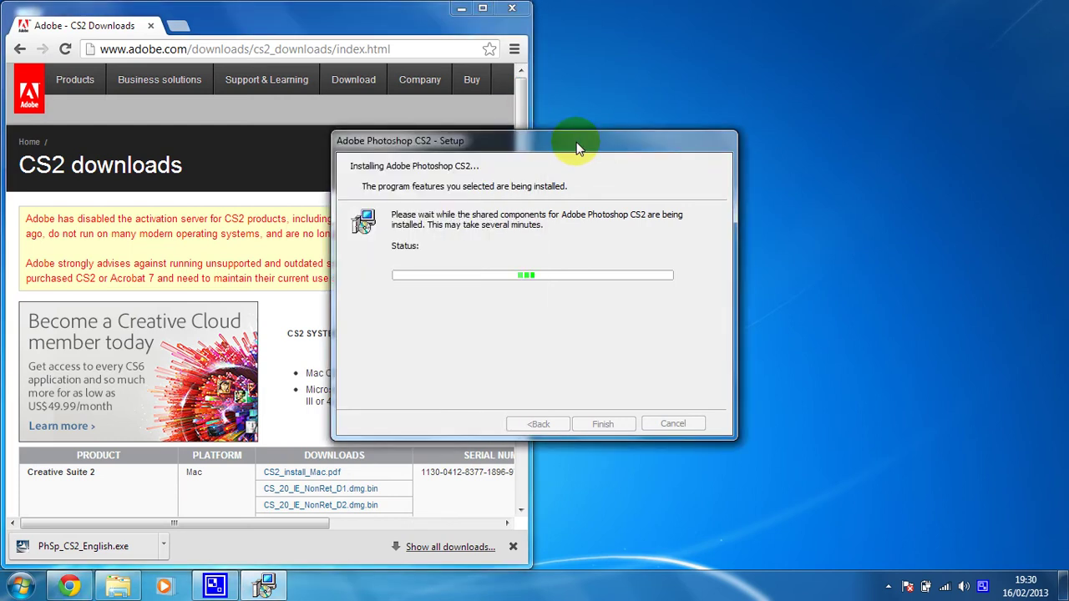
# Drag the Setup window right while Adobe Help Center installs.
pyautogui.moveTo(579, 144); pyautogui.dragTo(858, 95)
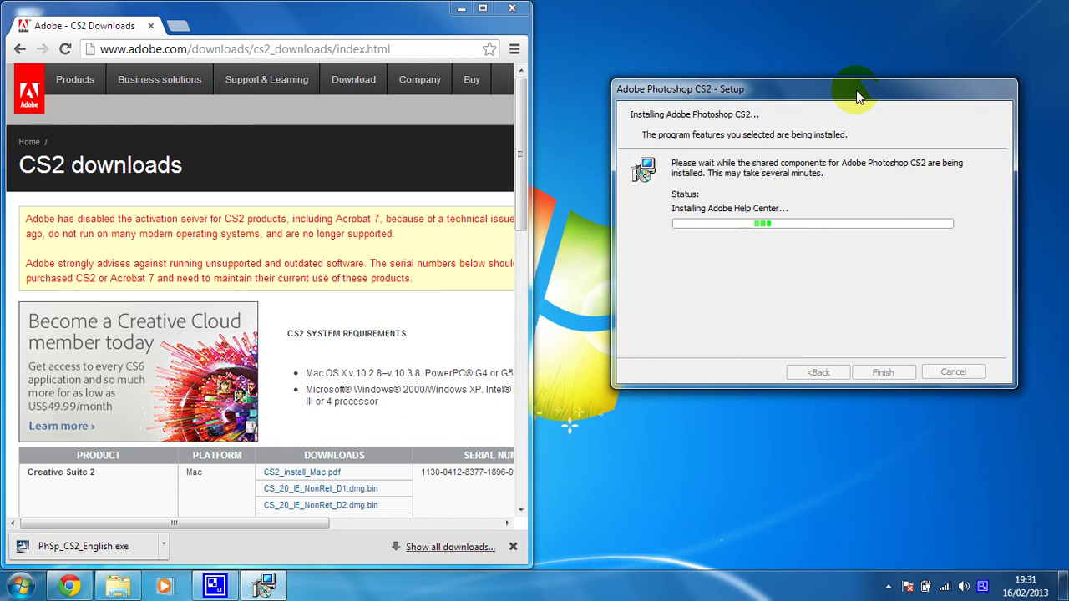
# Minimize Chrome, centre the Setup window, and untick 'Show the readme file' at completion.
pyautogui.click(460, 9)
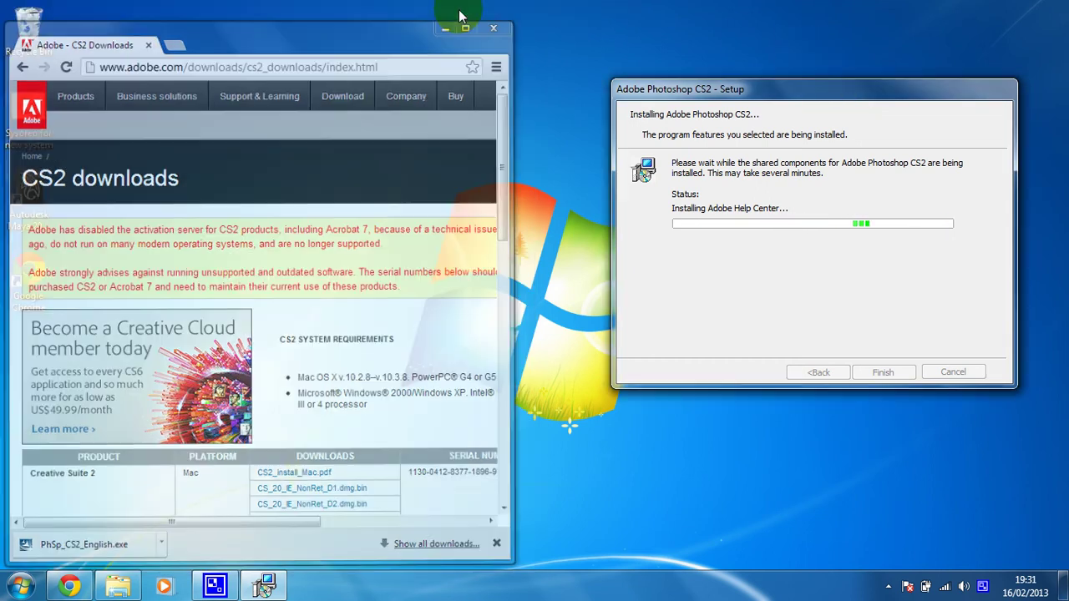
pyautogui.moveTo(835, 98)
pyautogui.mouseDown()
pyautogui.moveTo(567, 154)
pyautogui.moveTo(584, 136)
pyautogui.mouseUp()
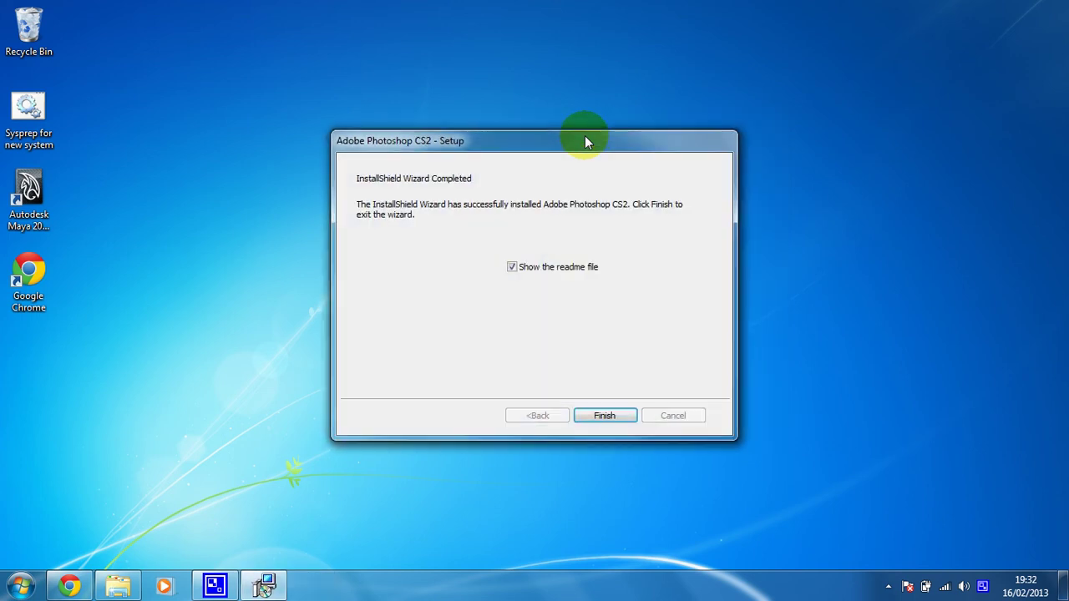
pyautogui.click(534, 268)
# Finish the setup wizard and open the Start menu showing Adobe Photoshop CS2.
pyautogui.click(601, 417)
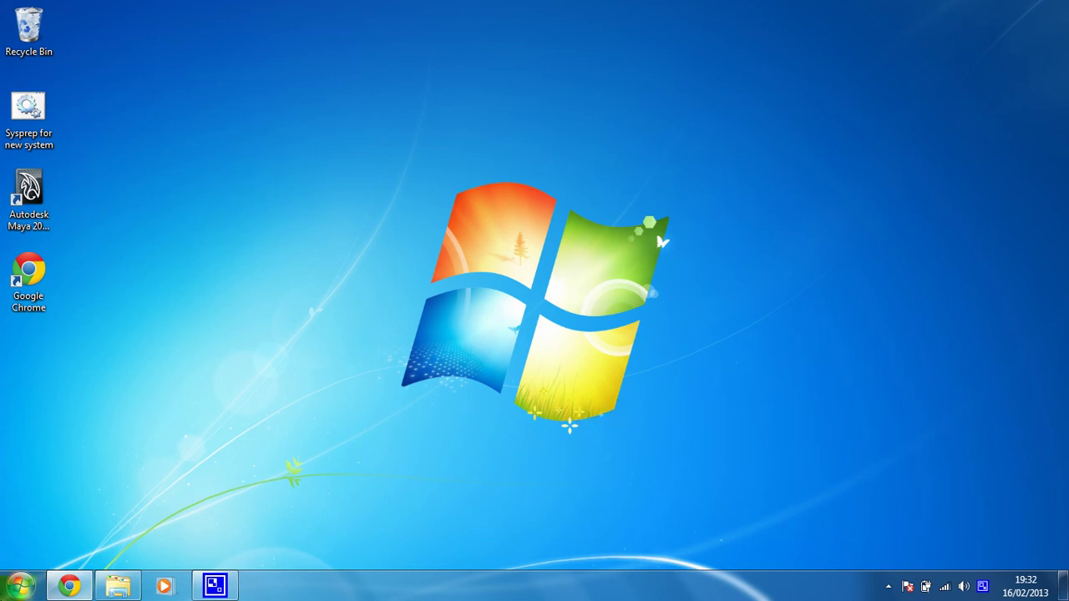
pyautogui.click(20, 586)
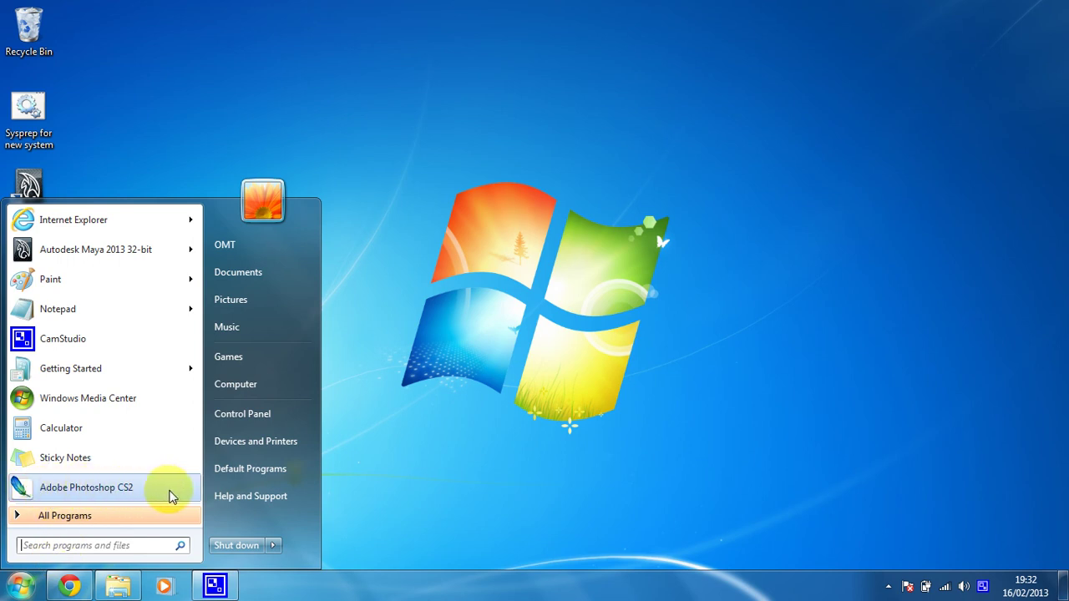
# Start Adobe Photoshop CS2, choose Register Later, and close the Welcome Screen.
pyautogui.click(71, 490)
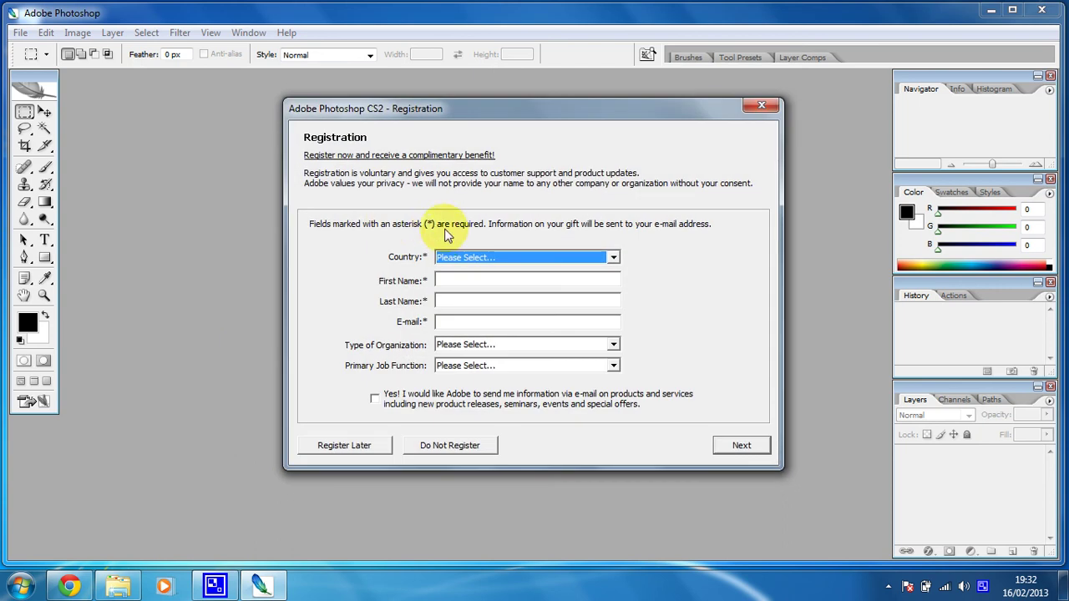
pyautogui.click(359, 446)
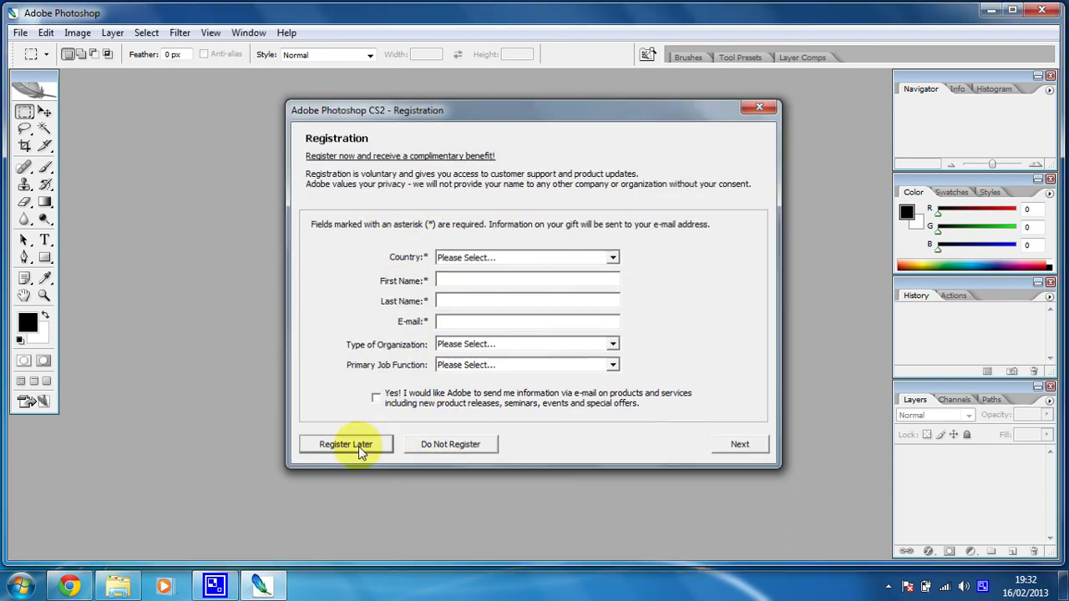
pyautogui.click(730, 384)
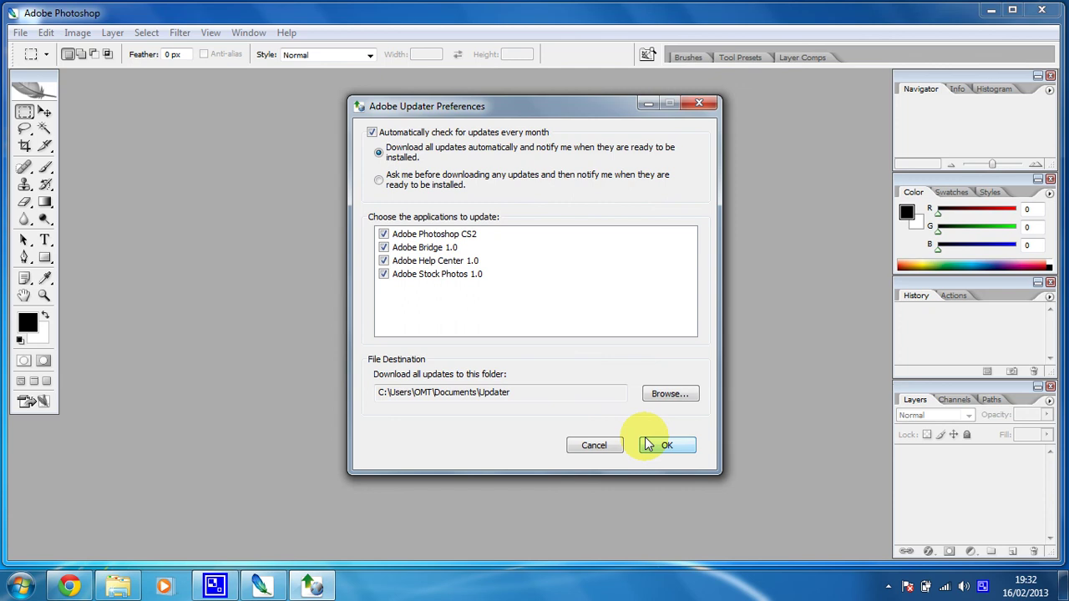
# Close the updater preferences and create a default-size white Untitled-1 document from File > New.
pyautogui.click(594, 445)
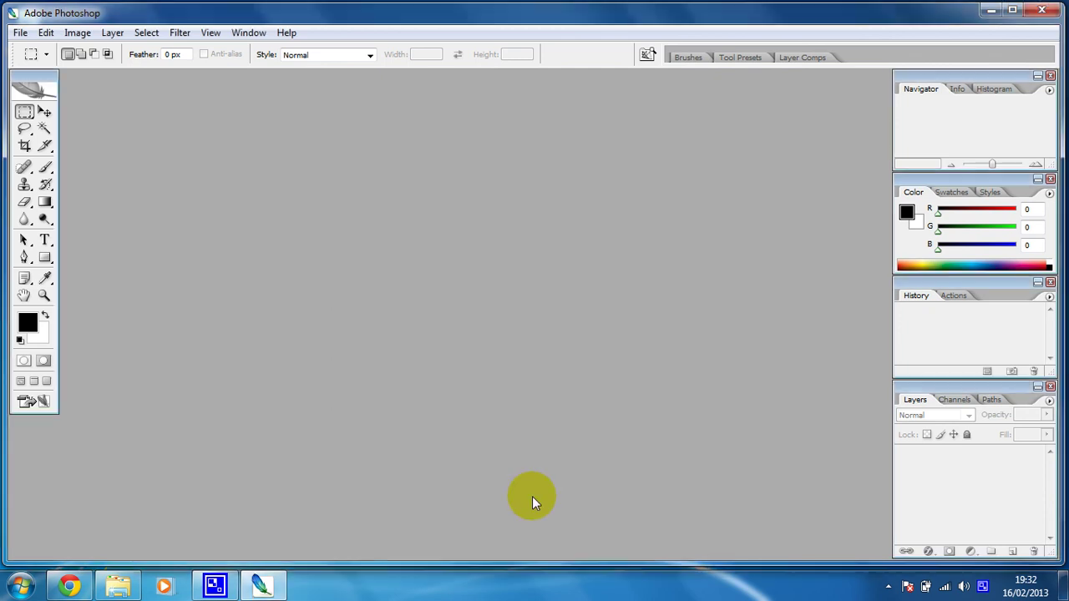
pyautogui.click(20, 33)
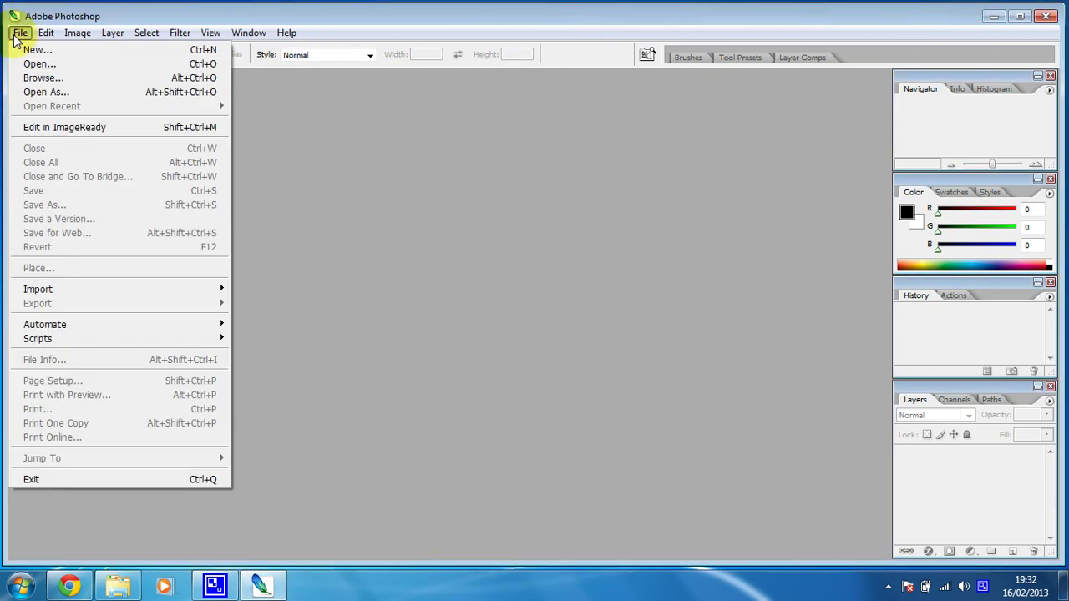
pyautogui.click(37, 50)
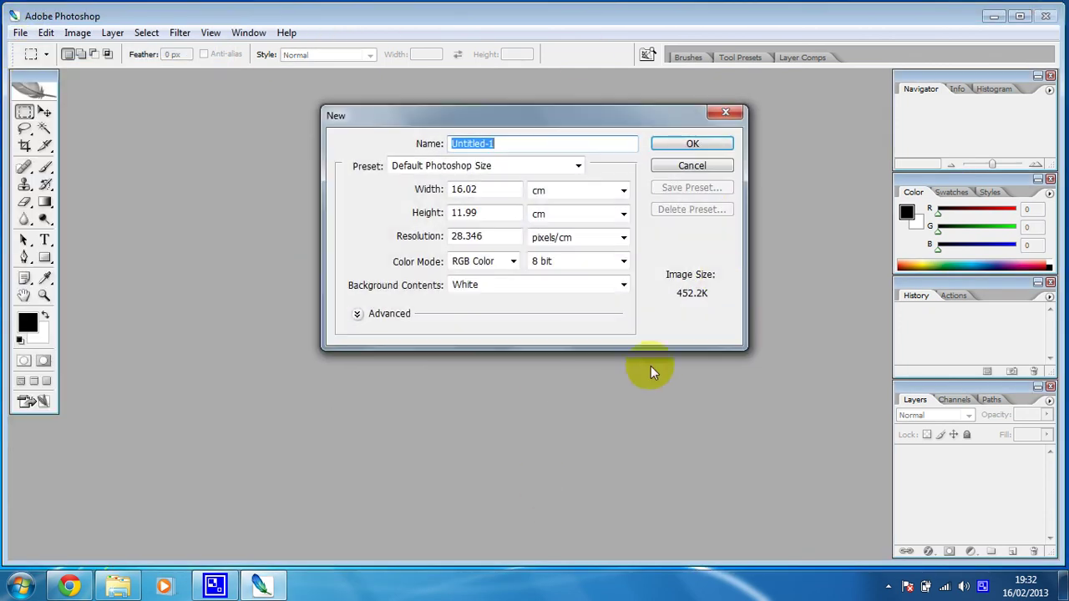
pyautogui.click(687, 138)
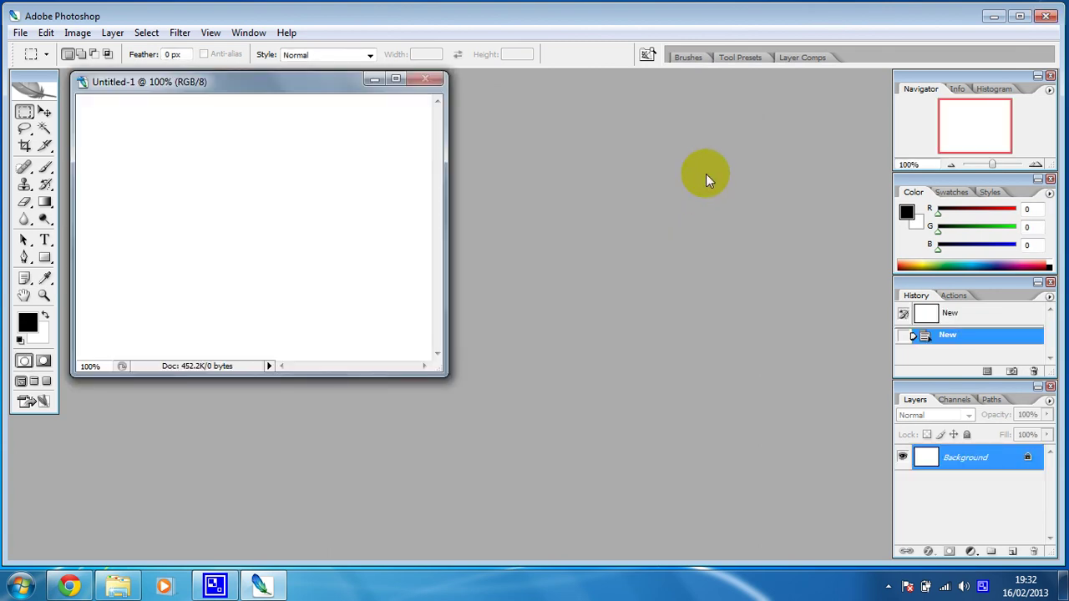